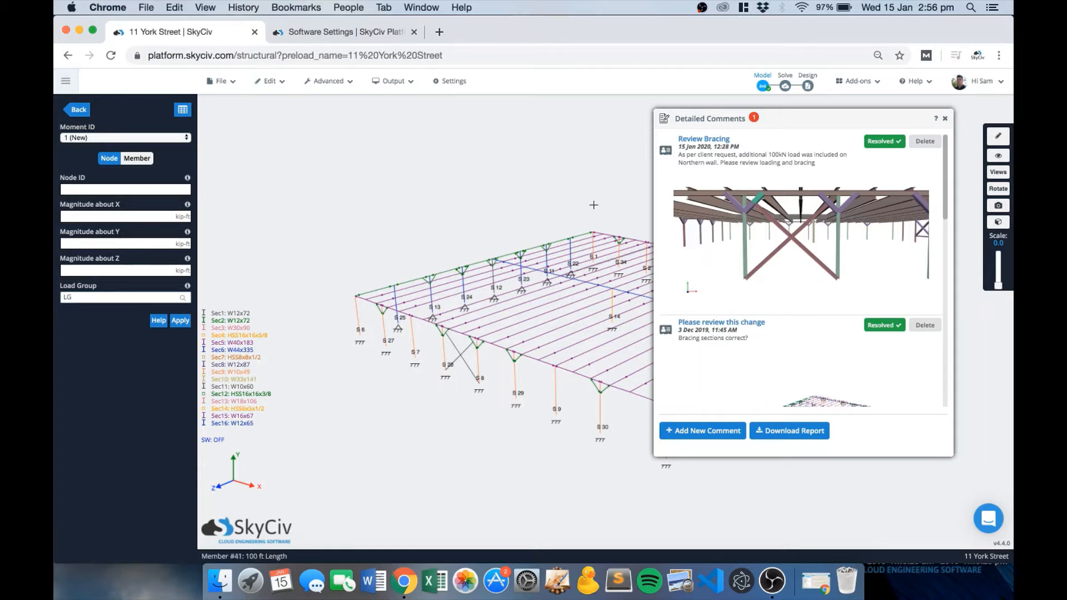
click(855, 86)
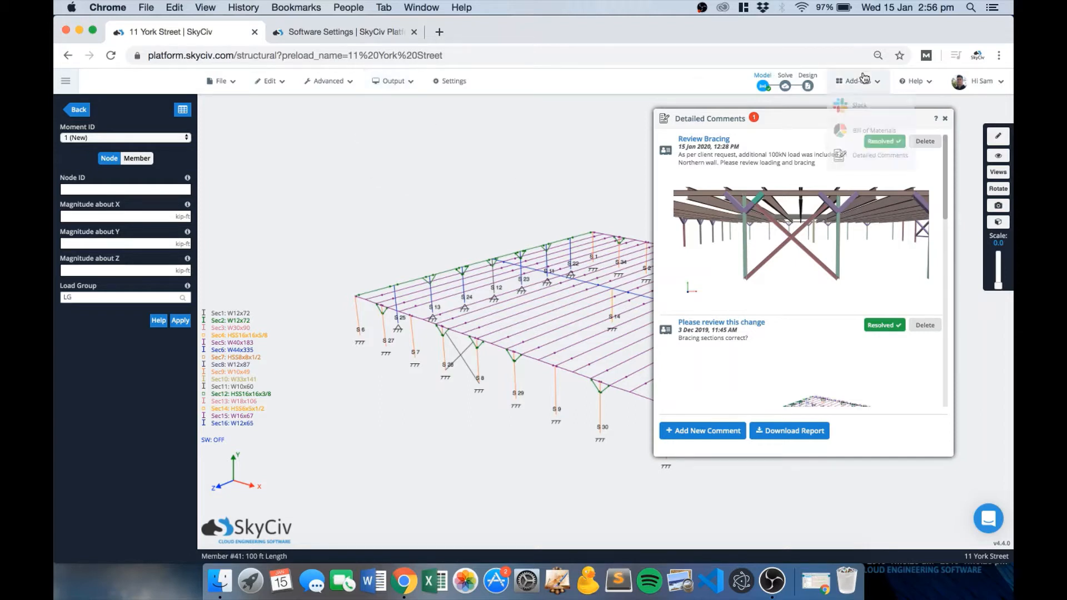
click(857, 161)
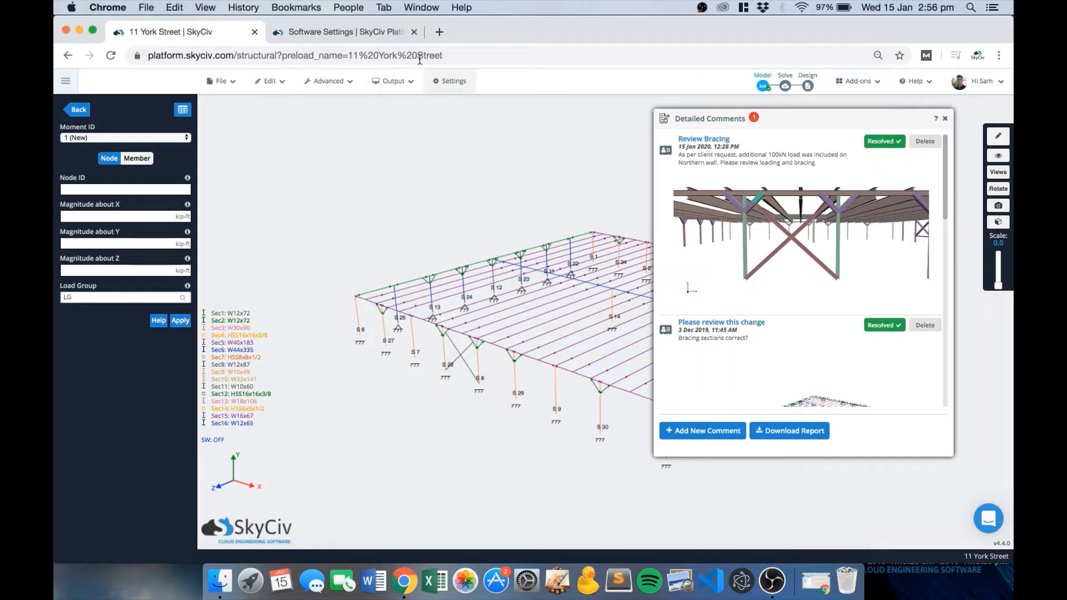
click(365, 35)
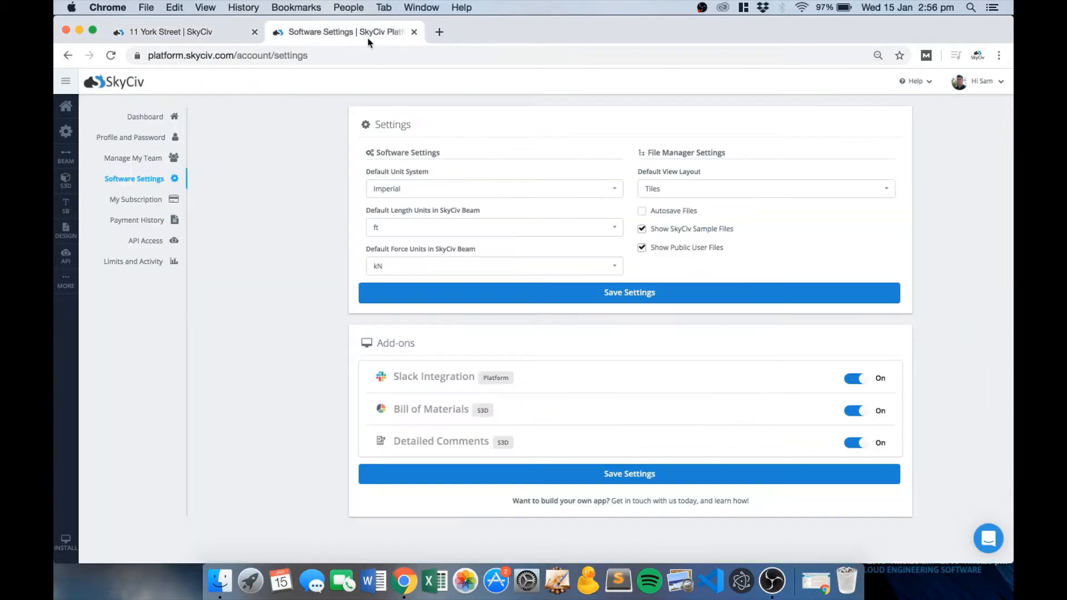
click(857, 447)
click(856, 447)
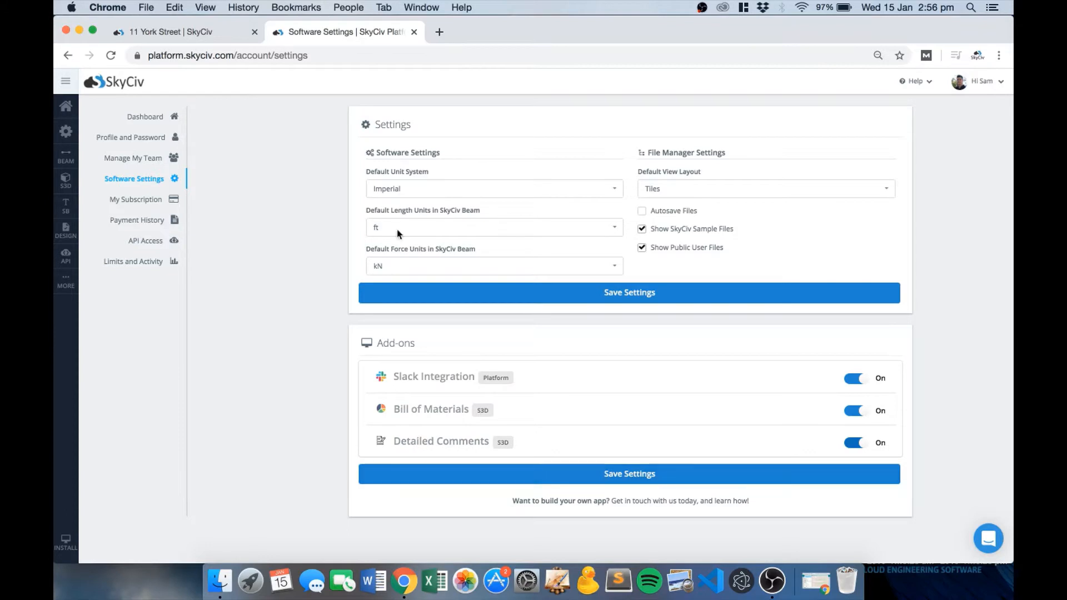
click(166, 37)
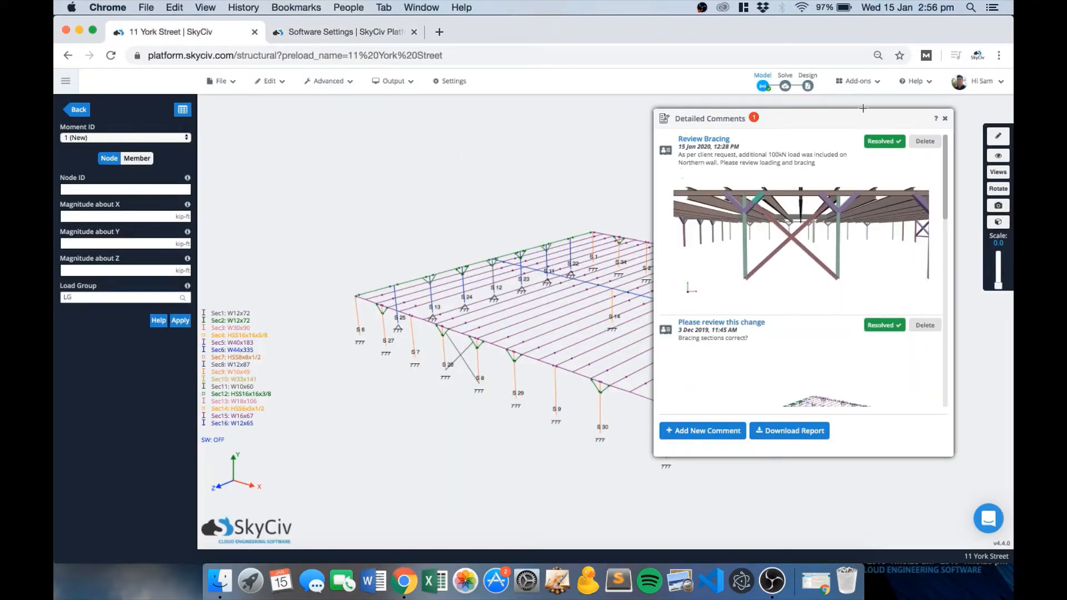
mouse_move(855, 81)
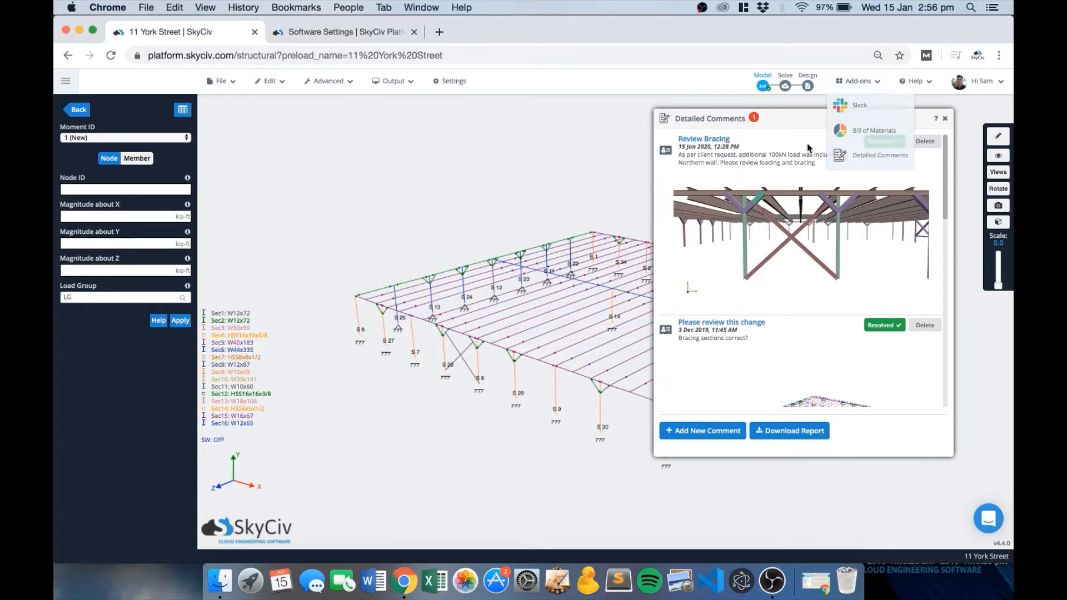
drag(795, 121, 775, 131)
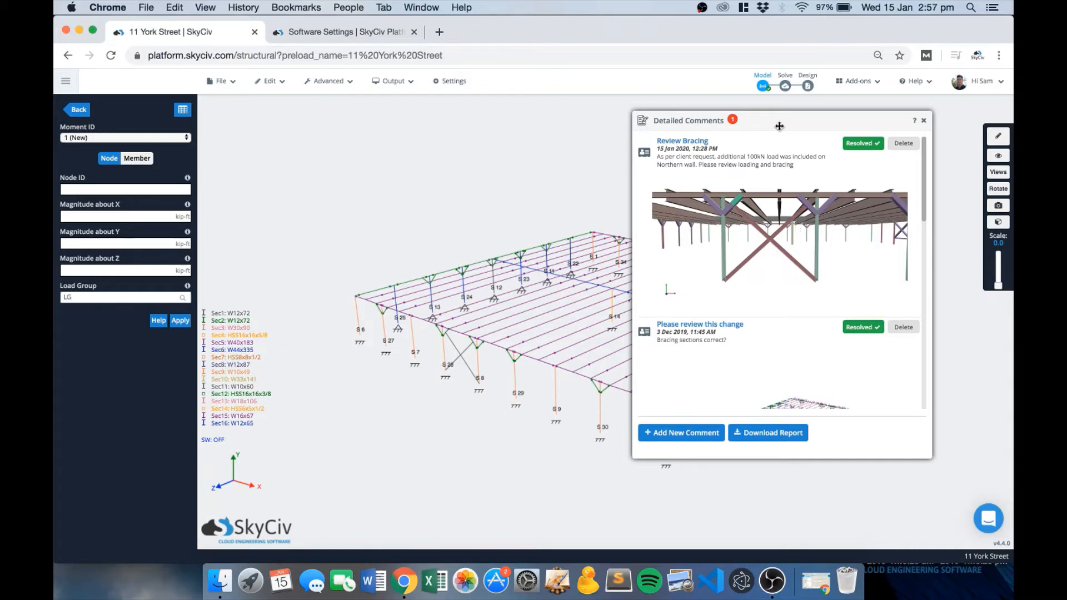
drag(783, 123, 826, 124)
scroll(850, 204, down, 6)
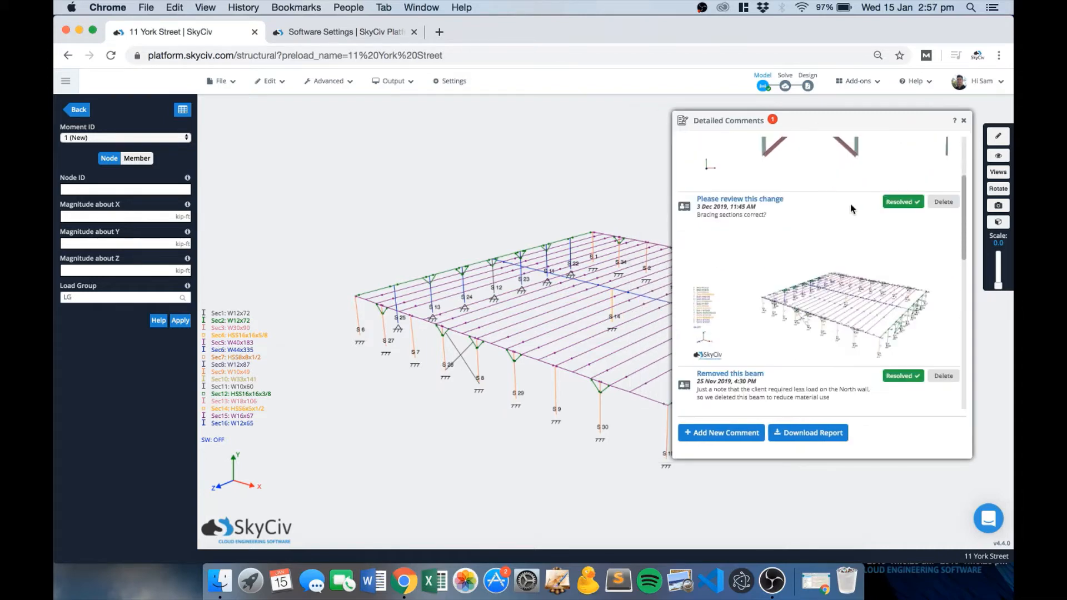
scroll(851, 205, down, 5)
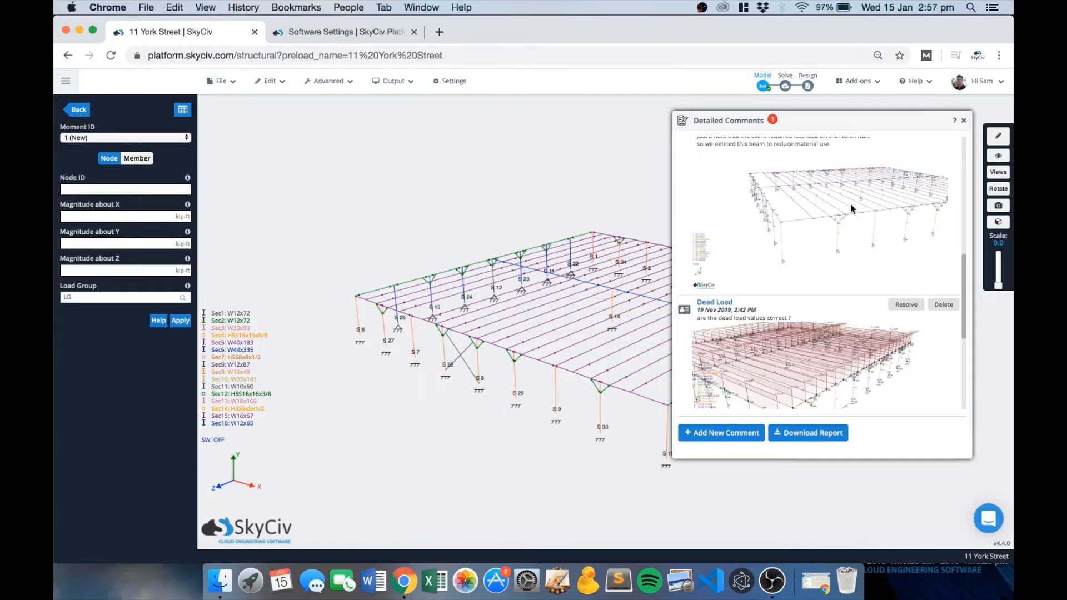
scroll(851, 205, down, 5)
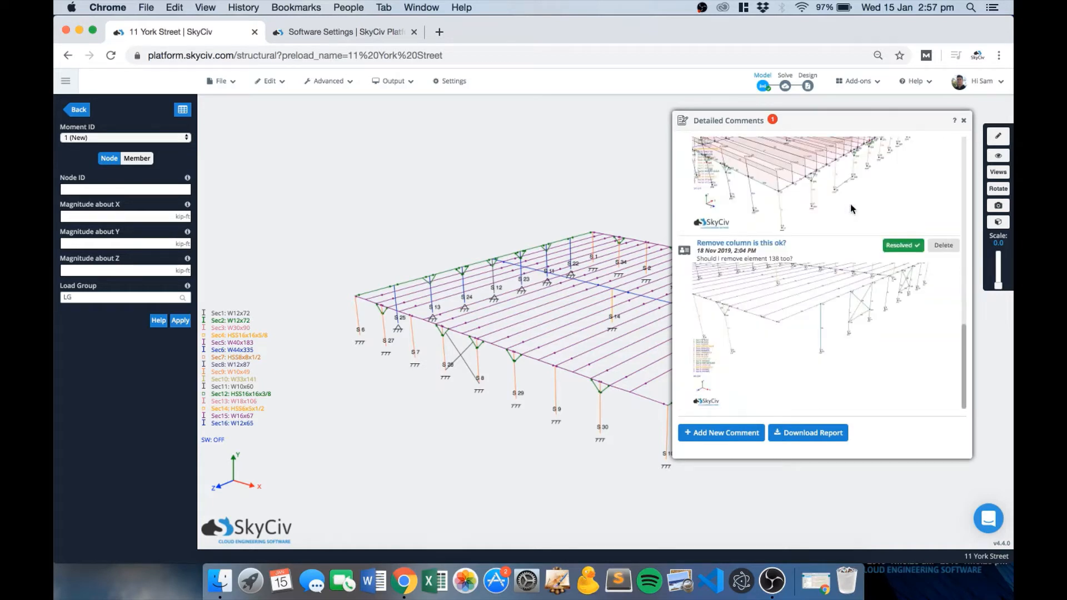
scroll(861, 238, up, 15)
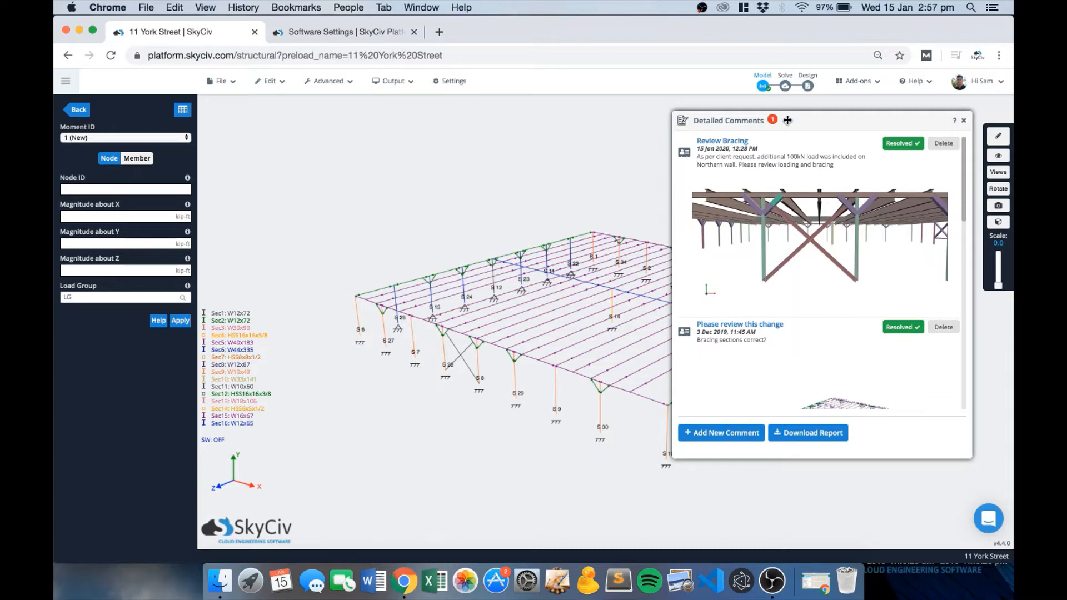
drag(800, 121, 824, 114)
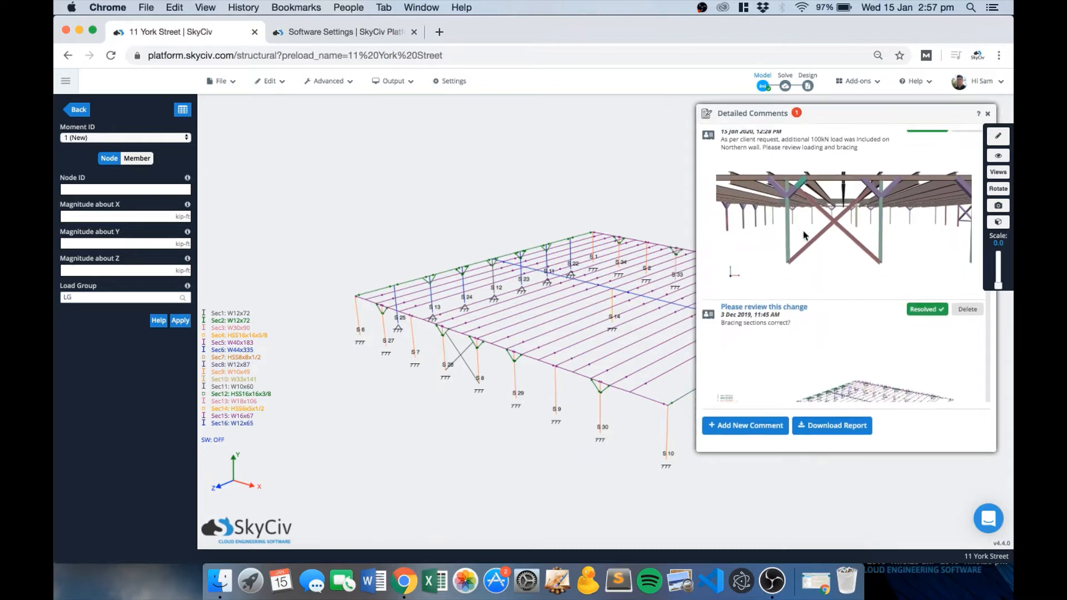
Start a new comment and rotate the model to select support S6.
click(747, 425)
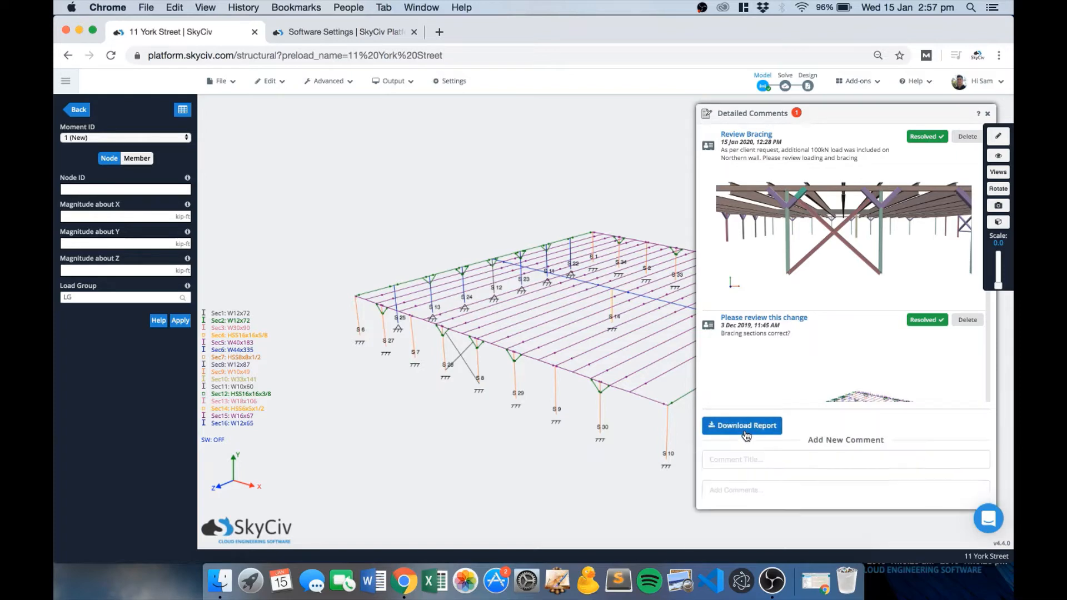
click(752, 462)
scroll(481, 302, up, 5)
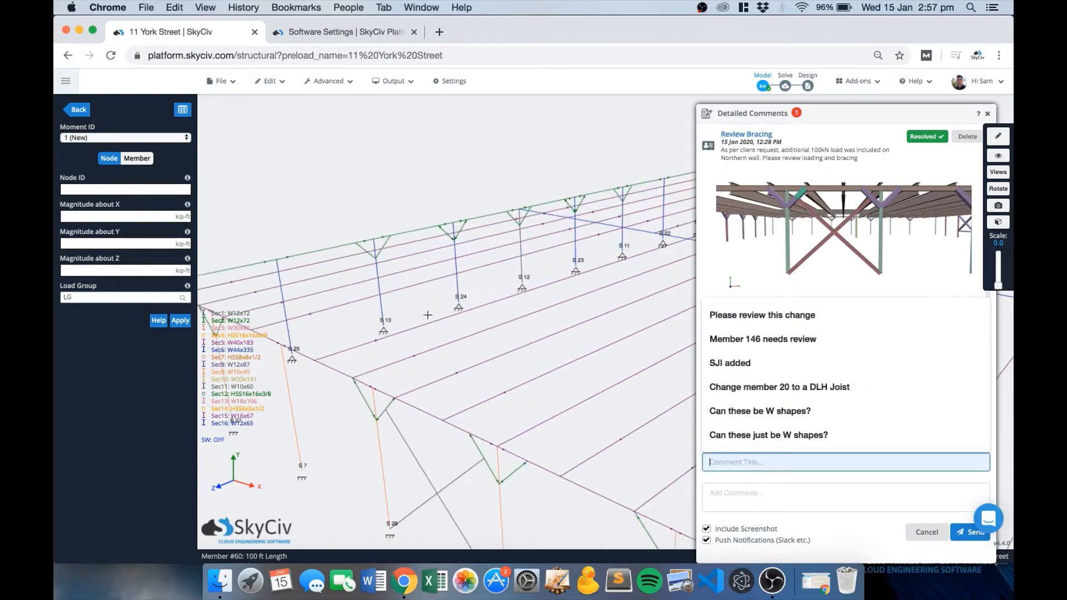
drag(342, 432, 503, 338)
click(493, 450)
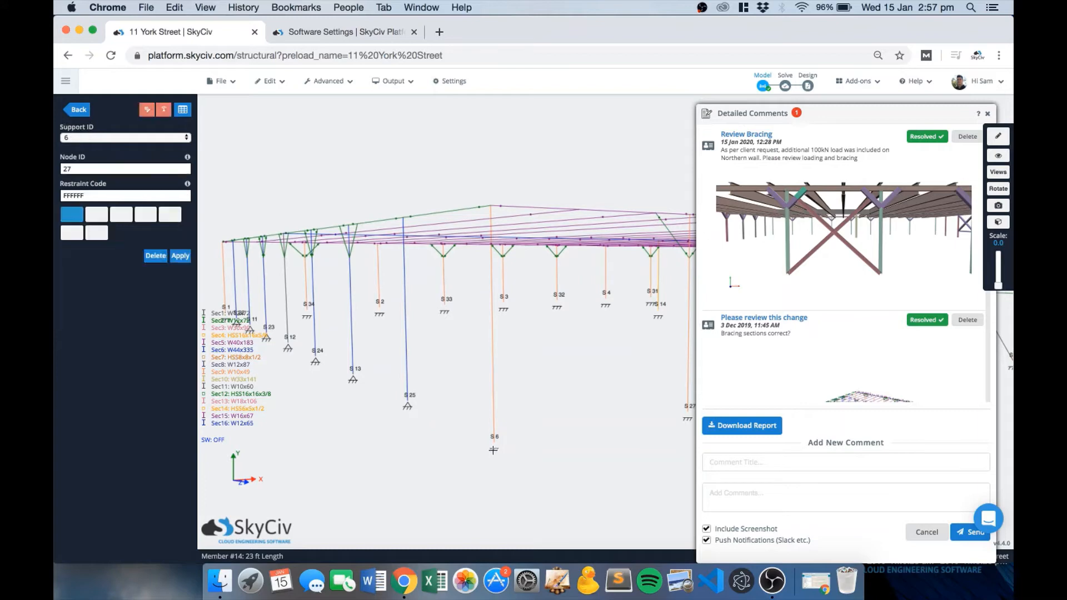
Title the comment 'Check support fixity code' with the body 'Is this meant to be fixed or pinned?'.
click(742, 463)
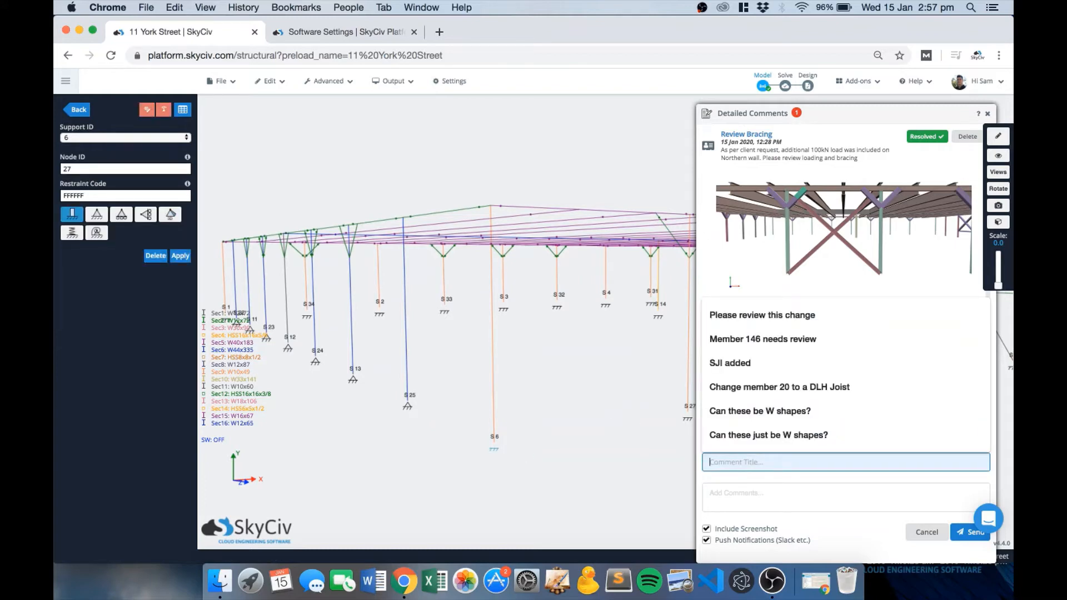
text(Check support )
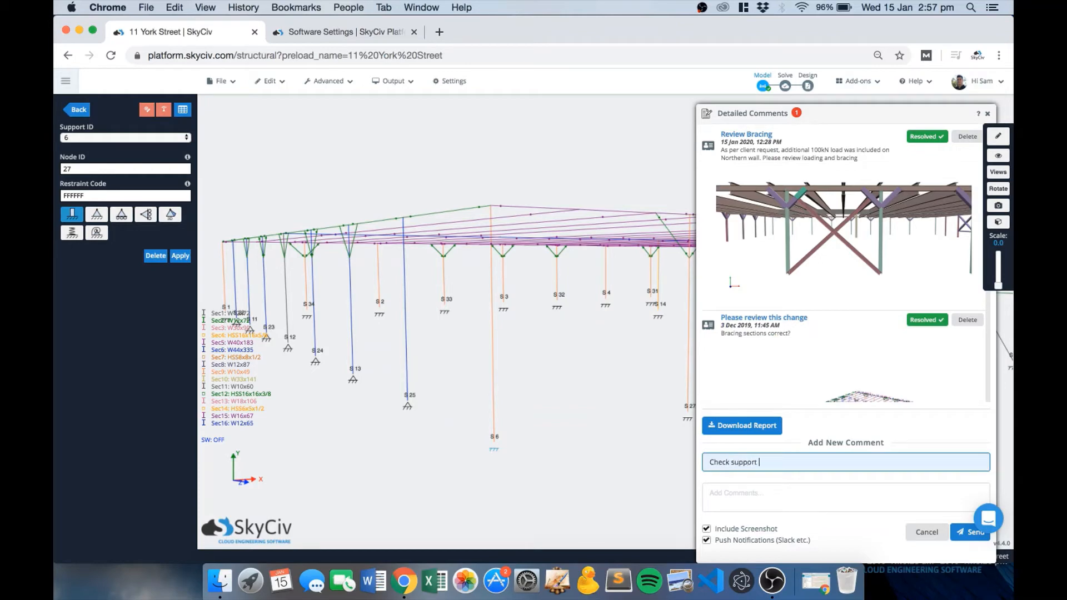
text(fixity code)
key(Tab)
text(Is this me)
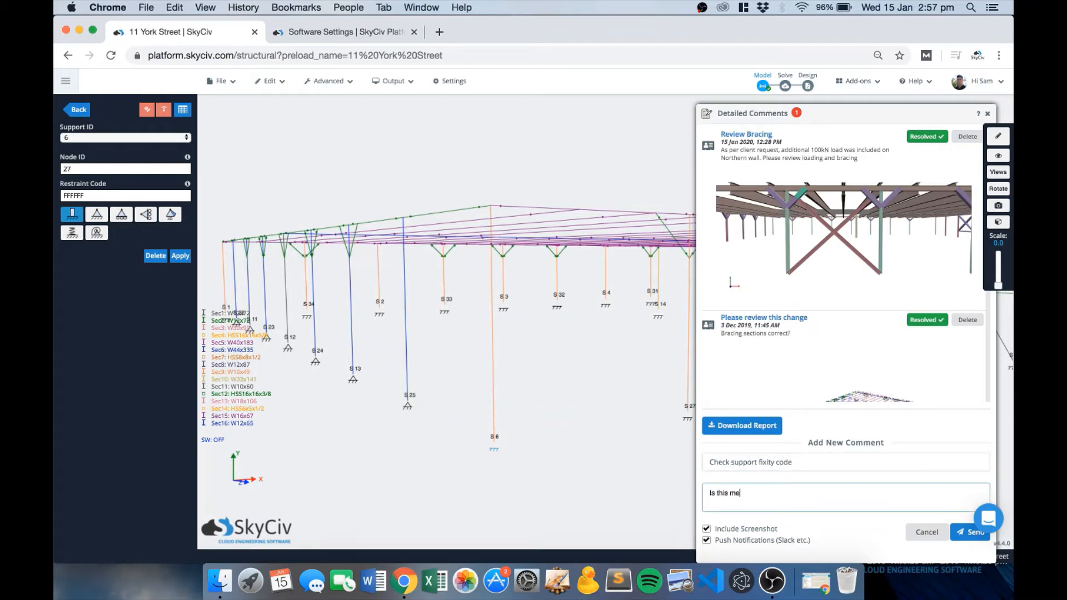
text(ant to be fixed or pinned?)
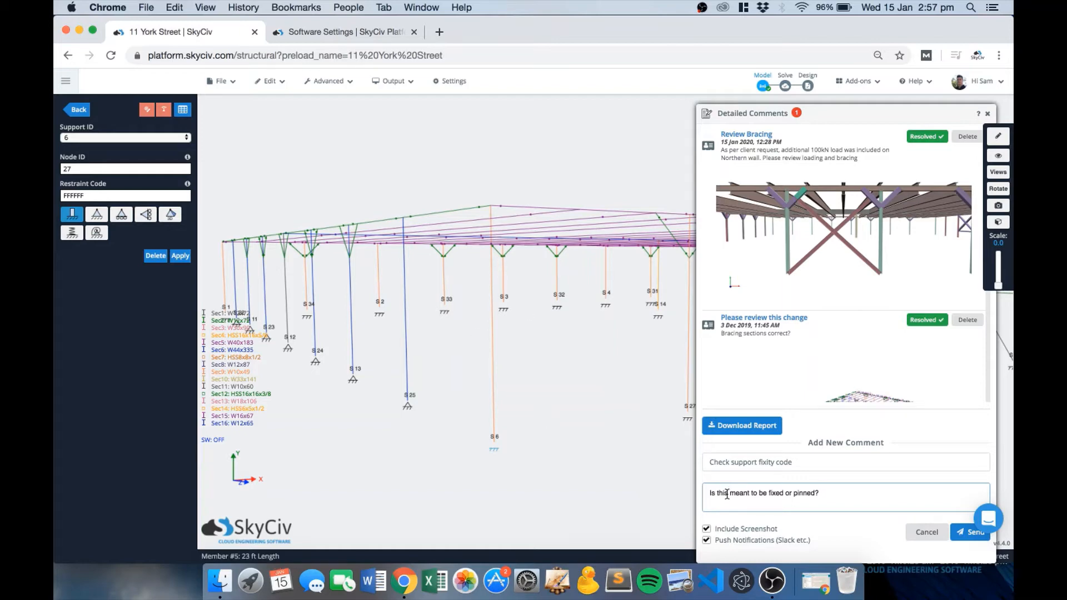
Send the comment with a screenshot attached and push notifications turned off.
click(730, 530)
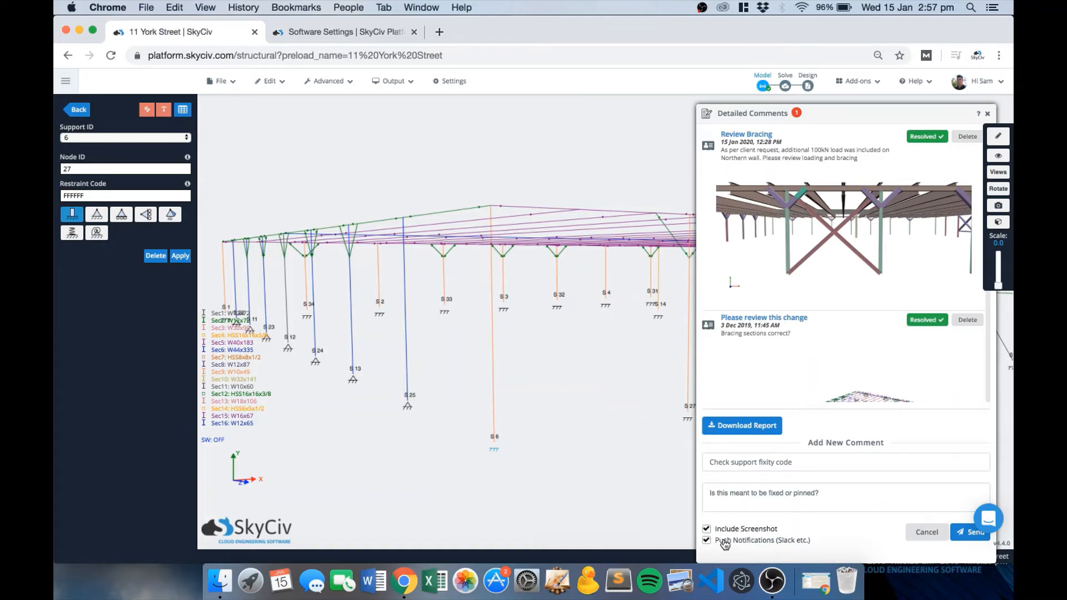
click(858, 82)
click(746, 542)
click(967, 532)
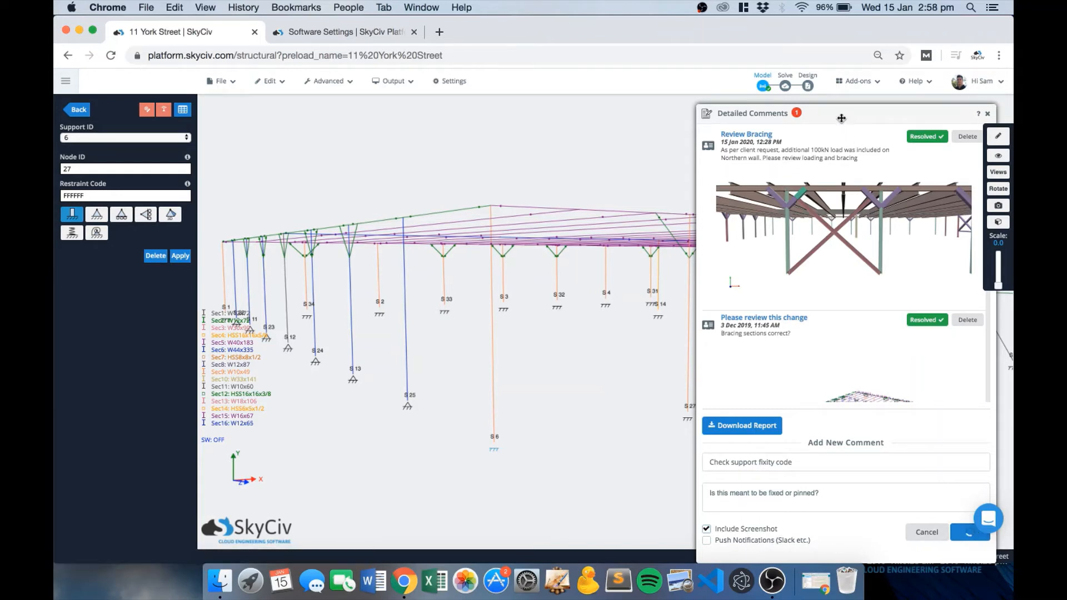
Mark the posted 'Check support fixity code' comment as Resolved, nudging the comments panel left.
drag(843, 119, 818, 115)
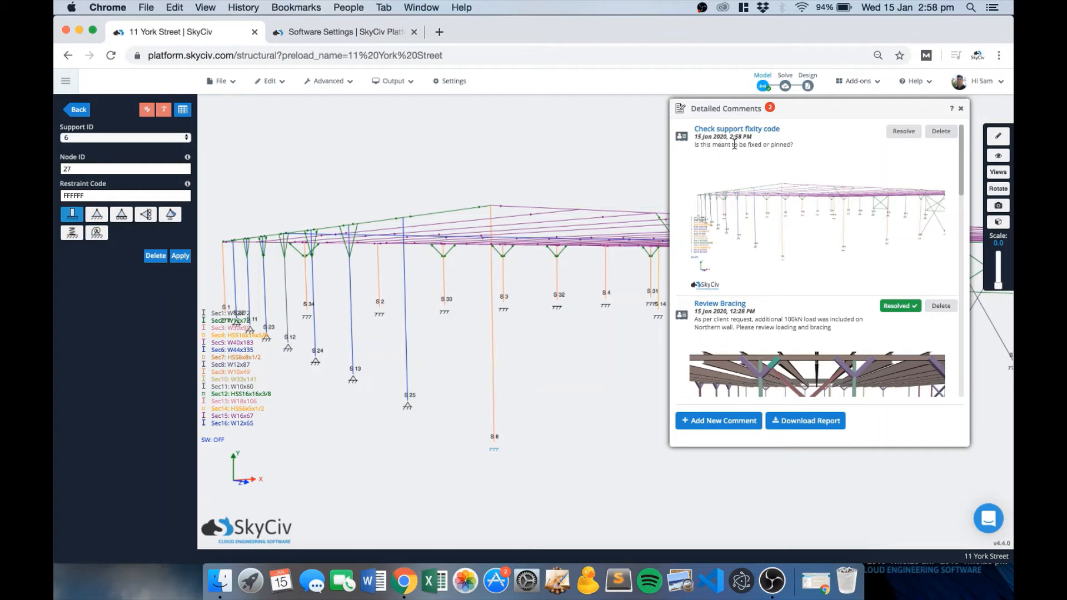
mouse_move(683, 138)
click(905, 136)
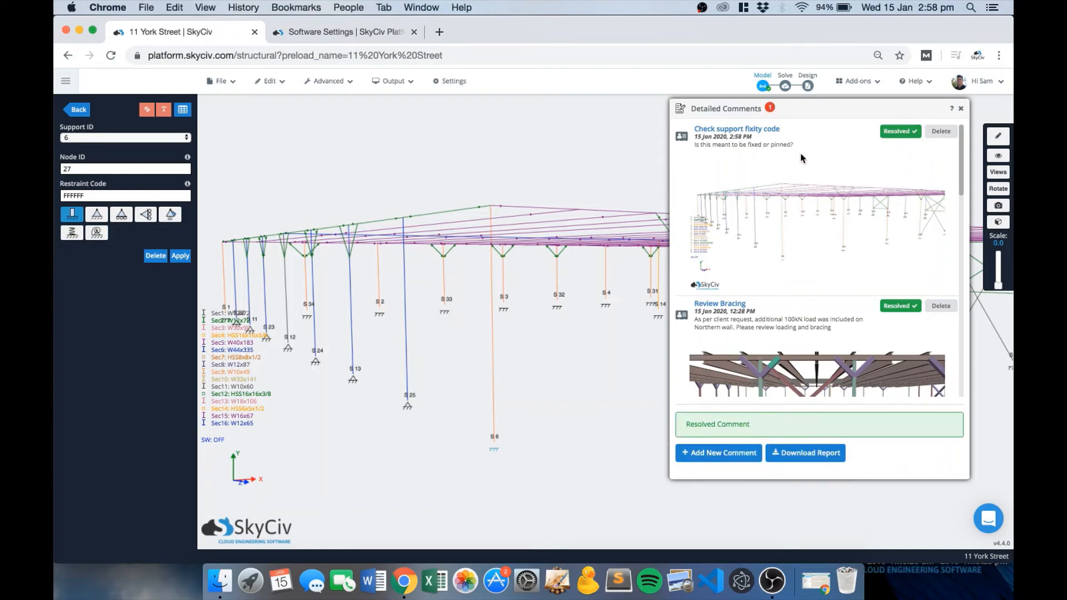
drag(817, 108, 802, 112)
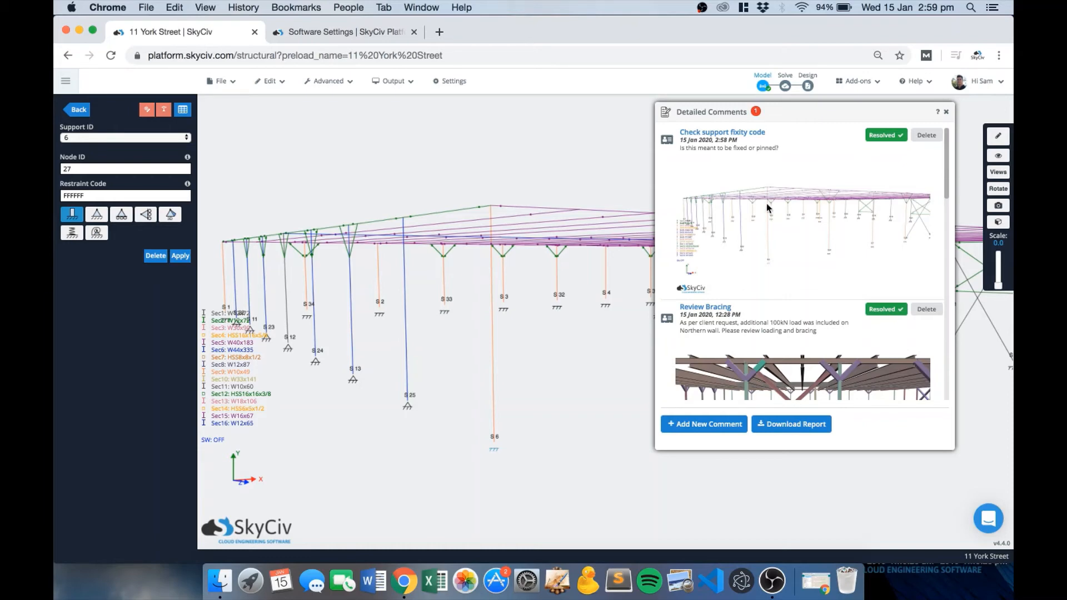
click(790, 432)
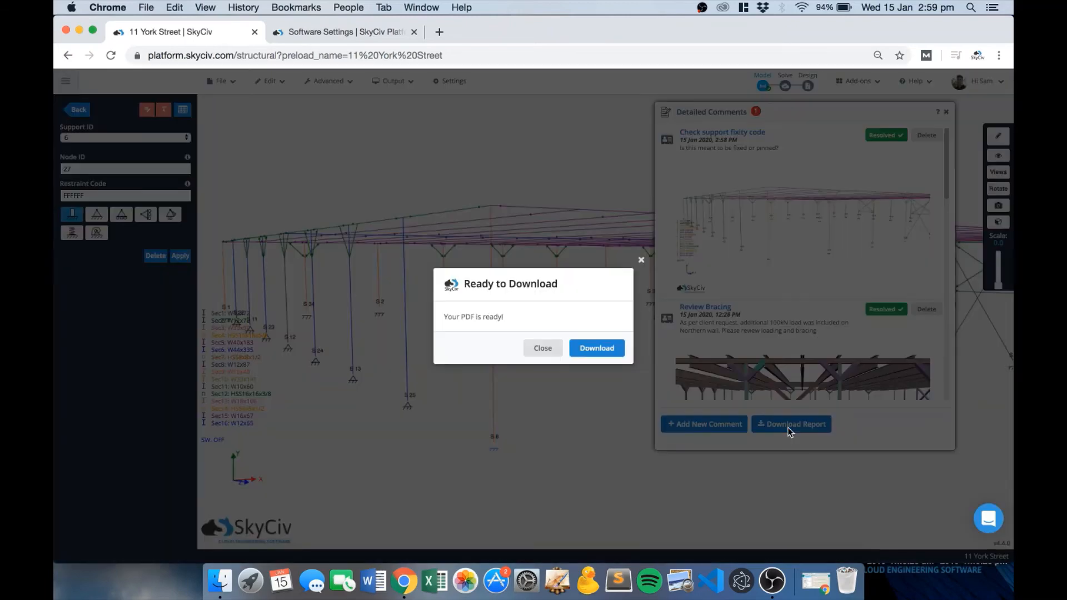
click(620, 354)
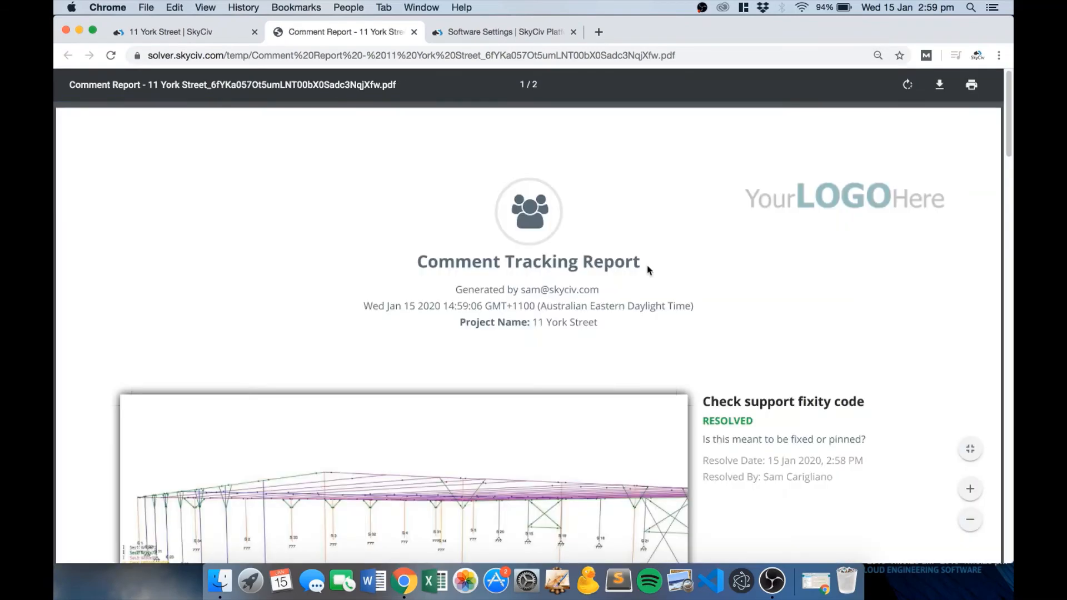
scroll(704, 254, down, 3)
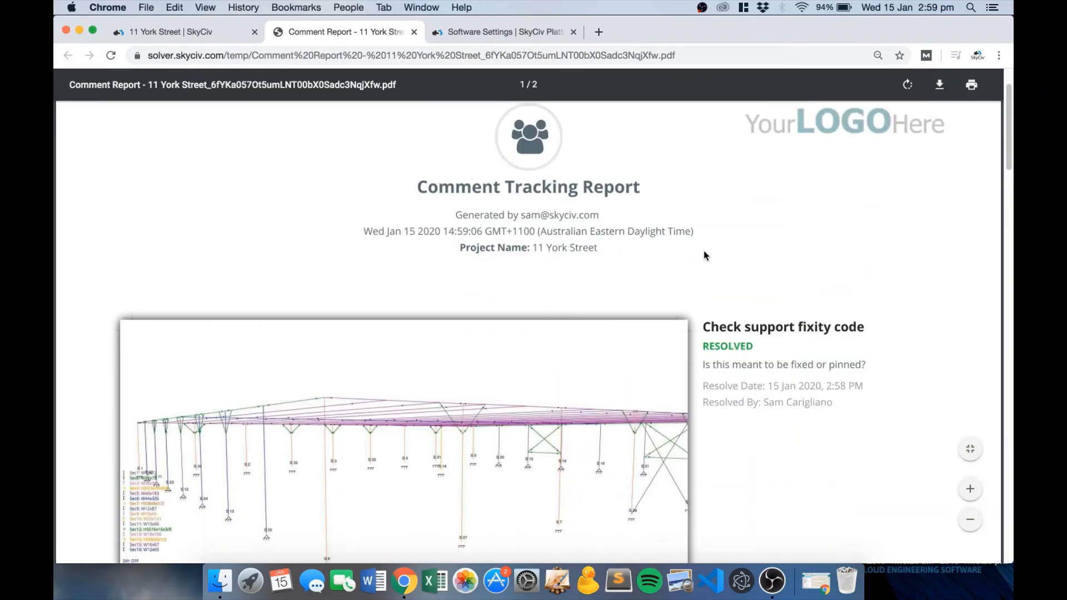
scroll(704, 256, down, 5)
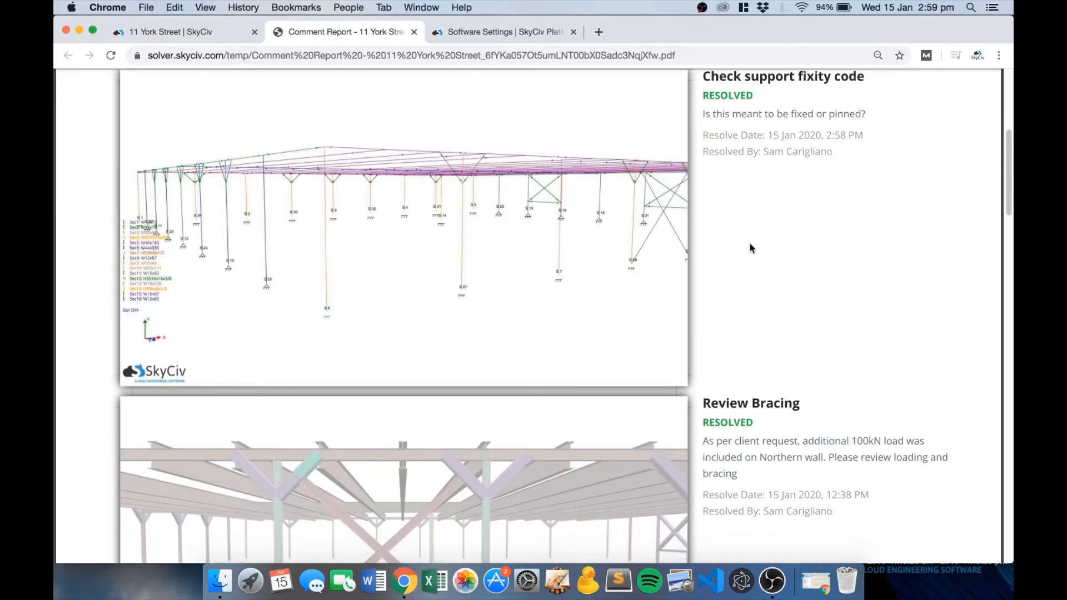
scroll(750, 244, down, 3)
scroll(750, 245, down, 3)
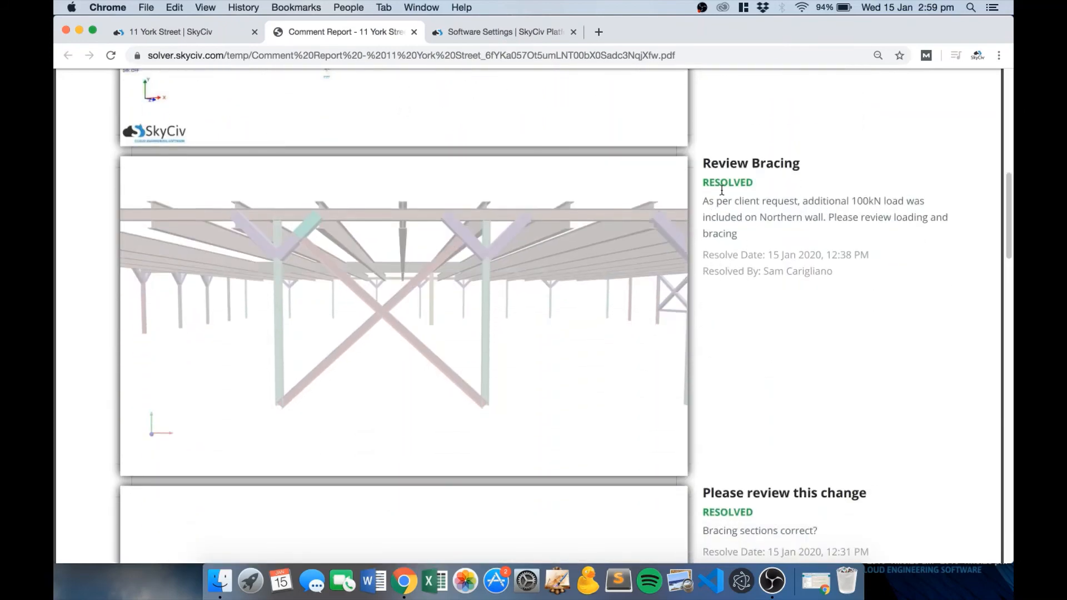
scroll(777, 257, down, 15)
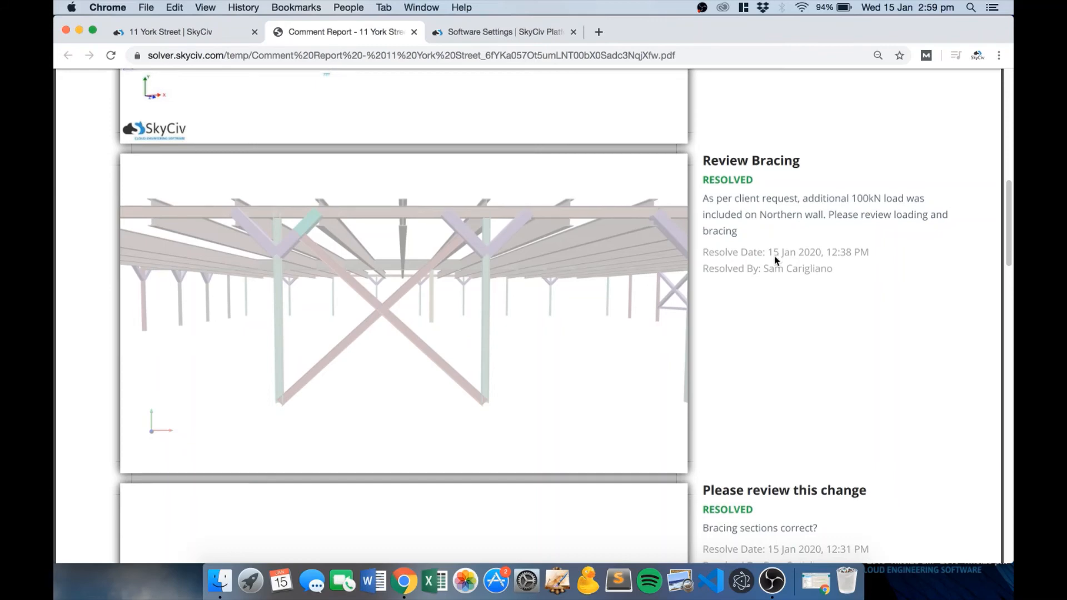
scroll(777, 257, down, 10)
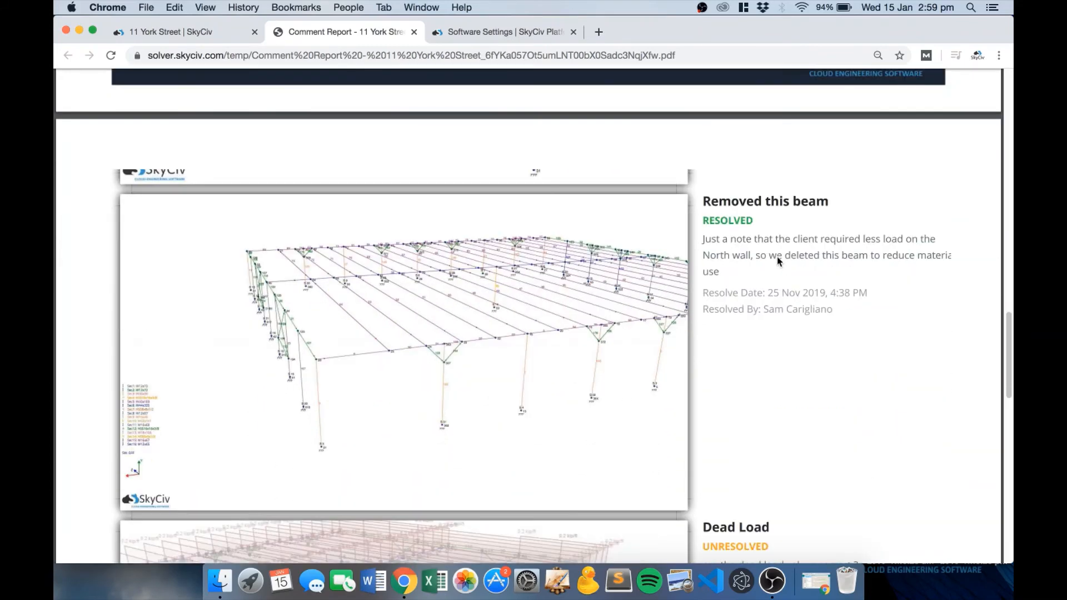
scroll(778, 261, down, 12)
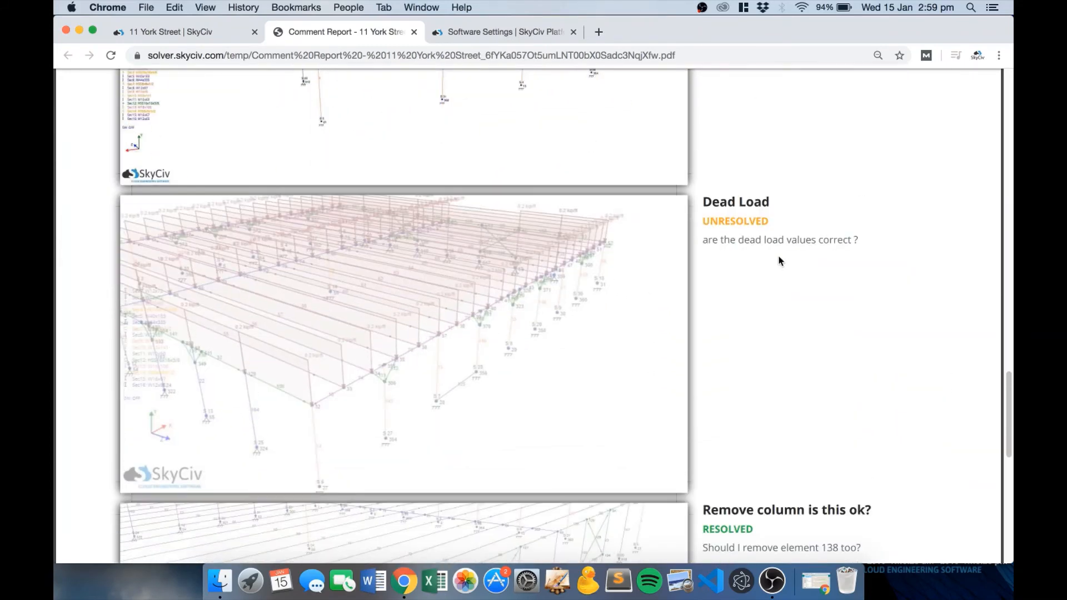
scroll(778, 262, up, 20)
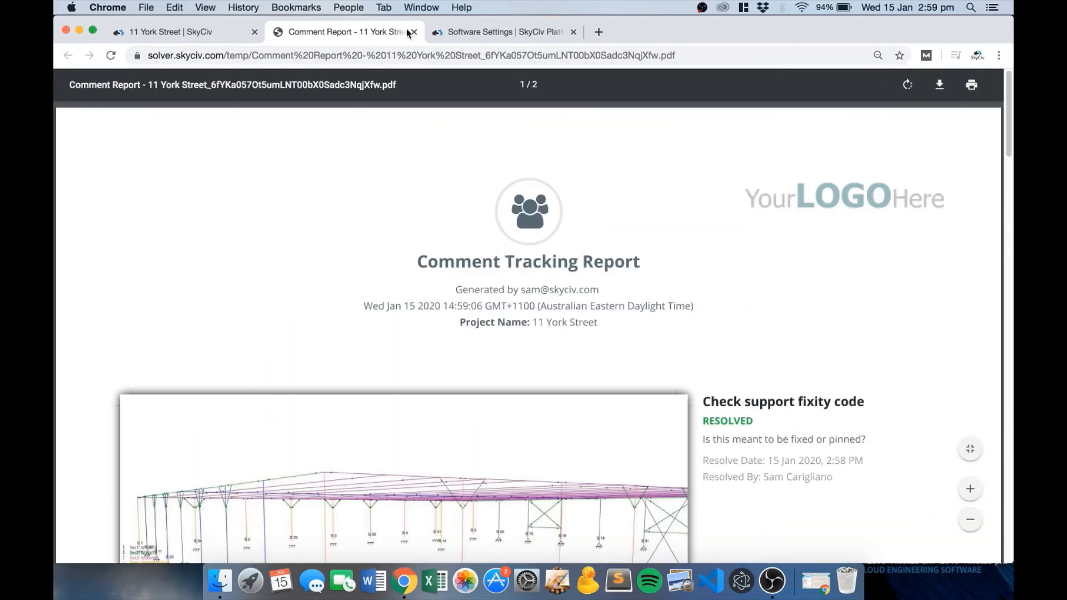
middle_click(314, 40)
Scroll the comments list back to the top and open the Detailed Comments help documentation.
scroll(845, 321, down, 10)
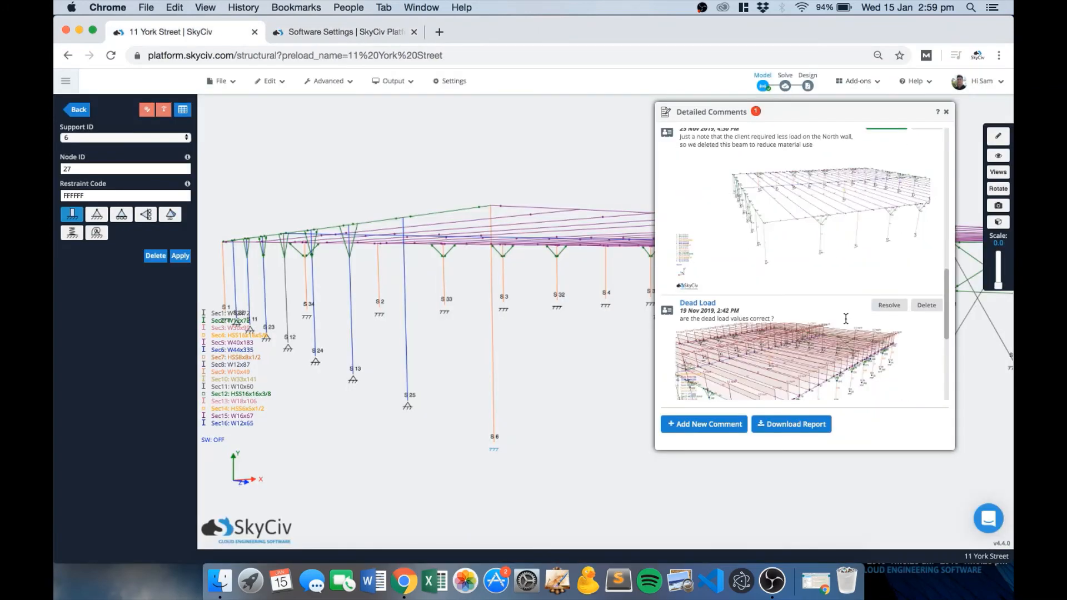
scroll(847, 321, up, 10)
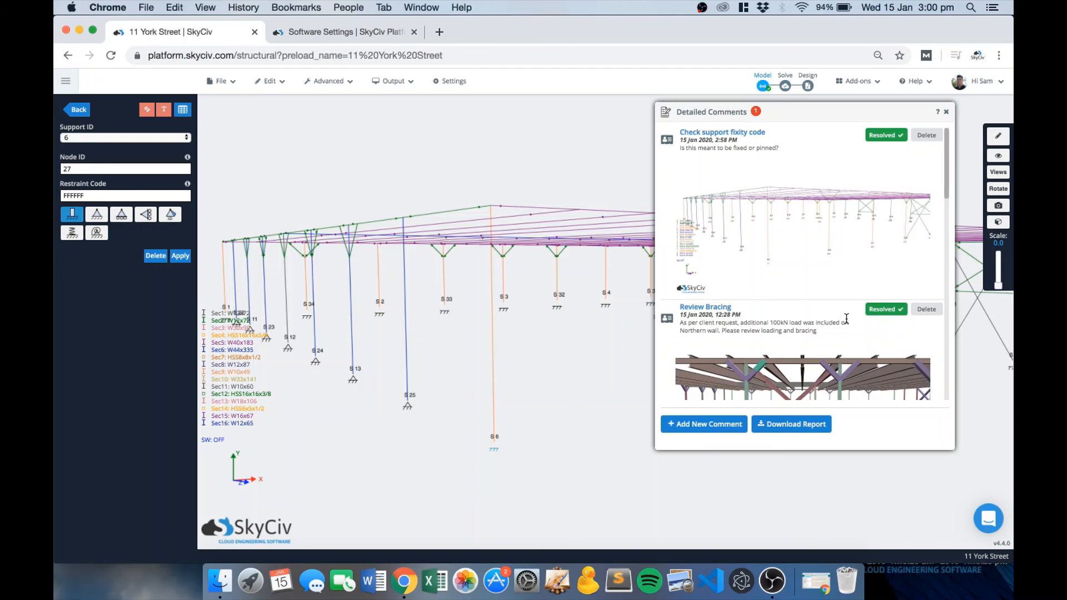
click(938, 115)
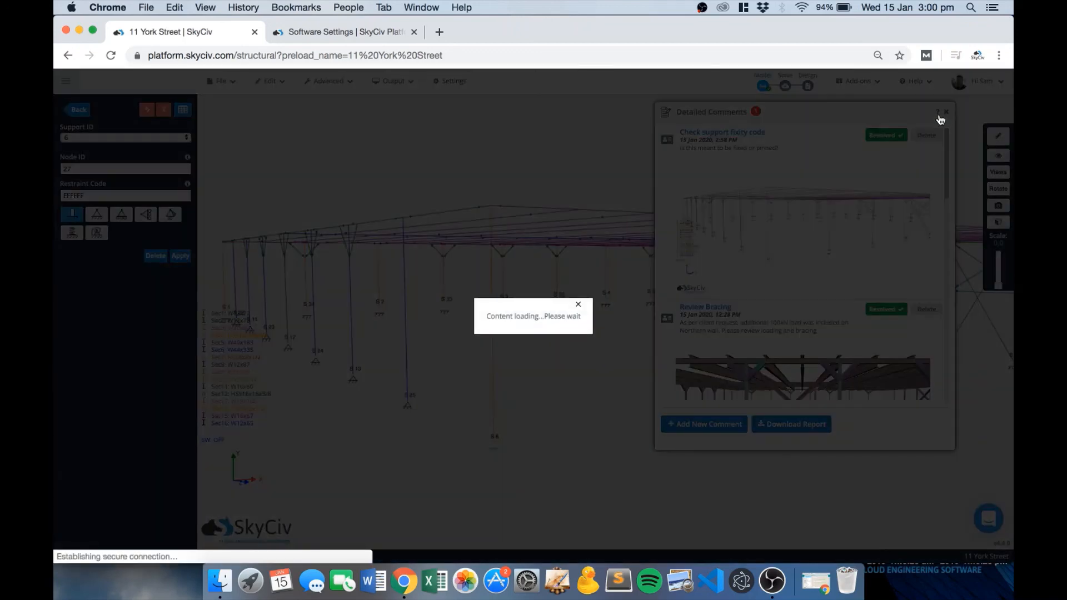